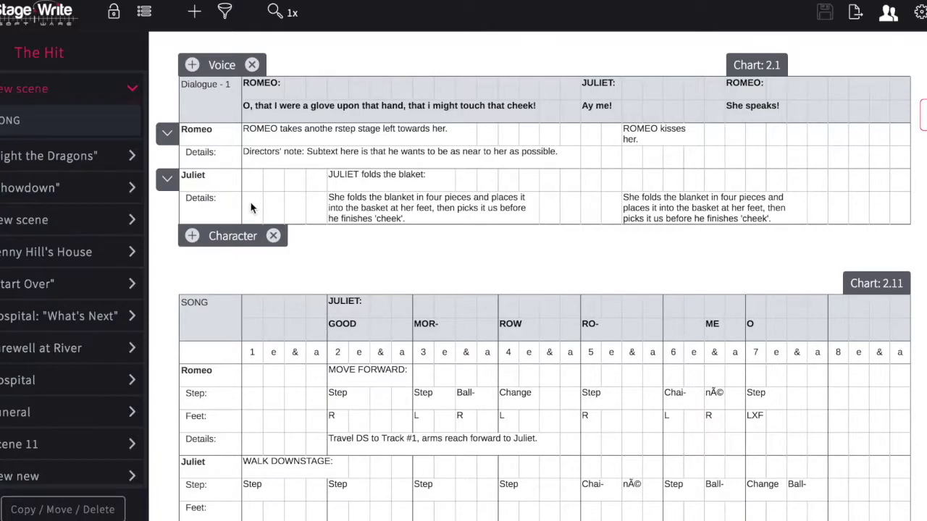
# Scroll through The Hit's scene charts, then open the production Settings.
pyautogui.scroll(-2, 275, 327)
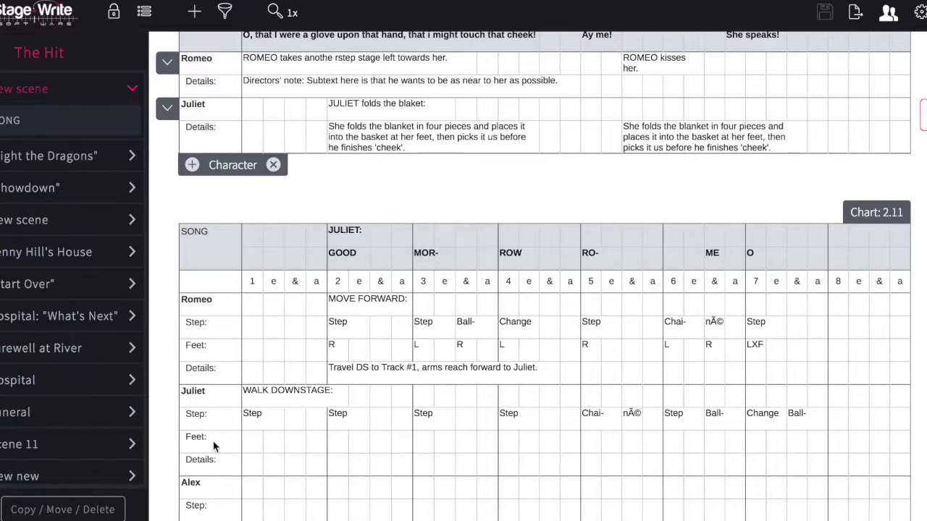
pyautogui.scroll(-2, 213, 454)
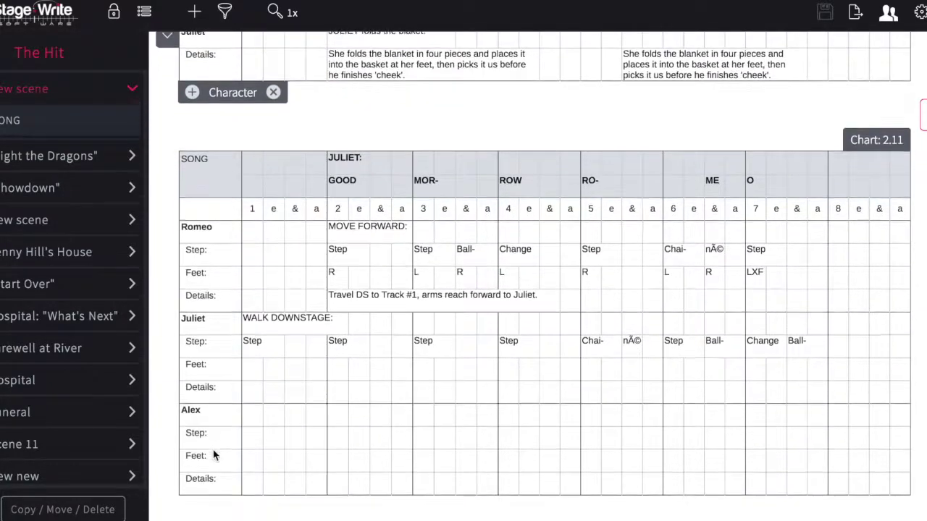
pyautogui.click(919, 13)
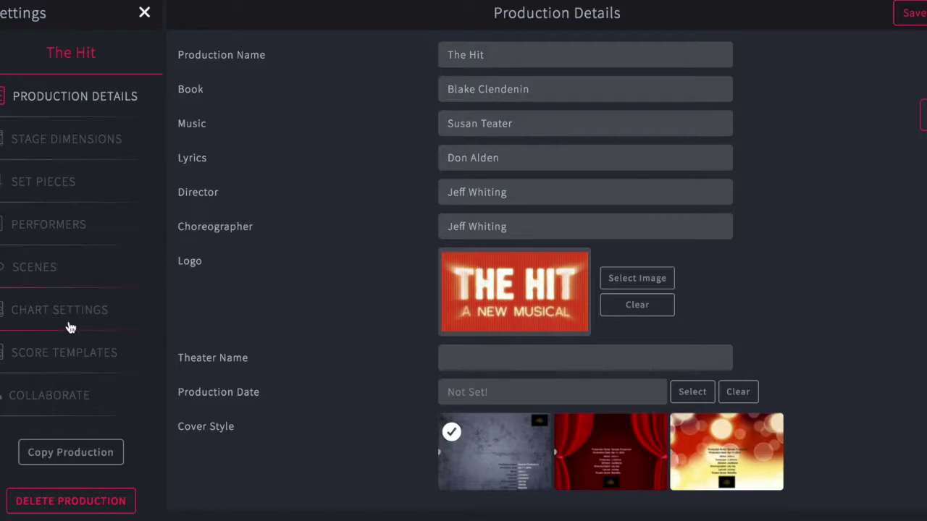
# Add a new score template named Dialogue Custom.
pyautogui.click(58, 354)
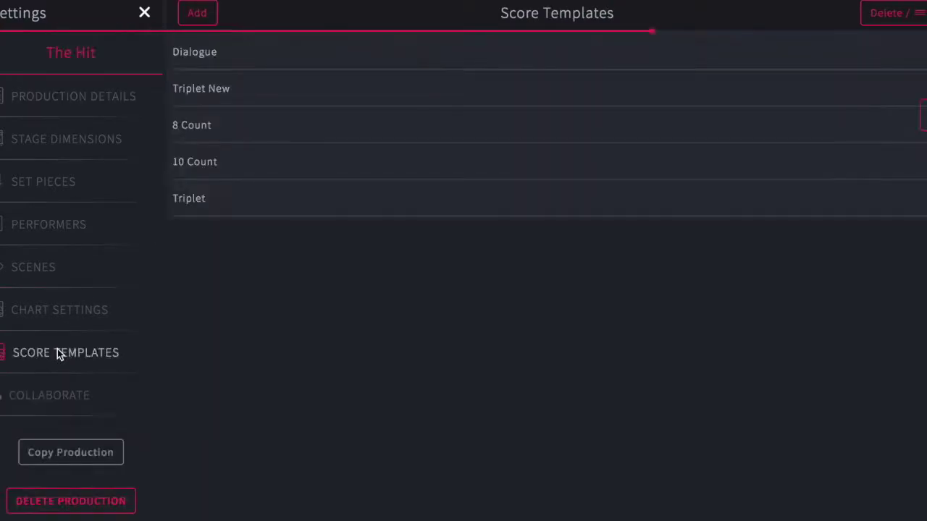
pyautogui.click(198, 16)
pyautogui.write('Dialogue Custom')
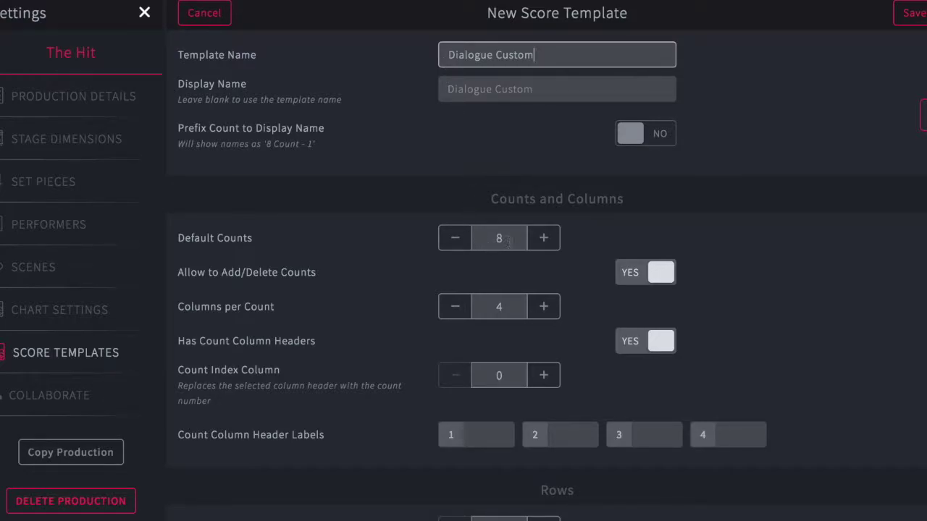
# Set default counts to 1, disable adding/deleting counts, and use 32 columns per count.
pyautogui.click(456, 245)
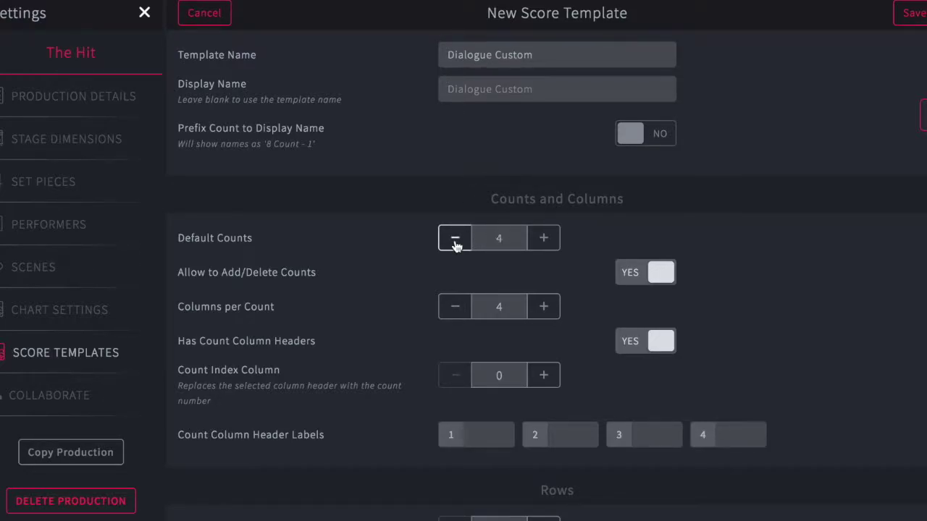
pyautogui.click(456, 246)
pyautogui.click(639, 280)
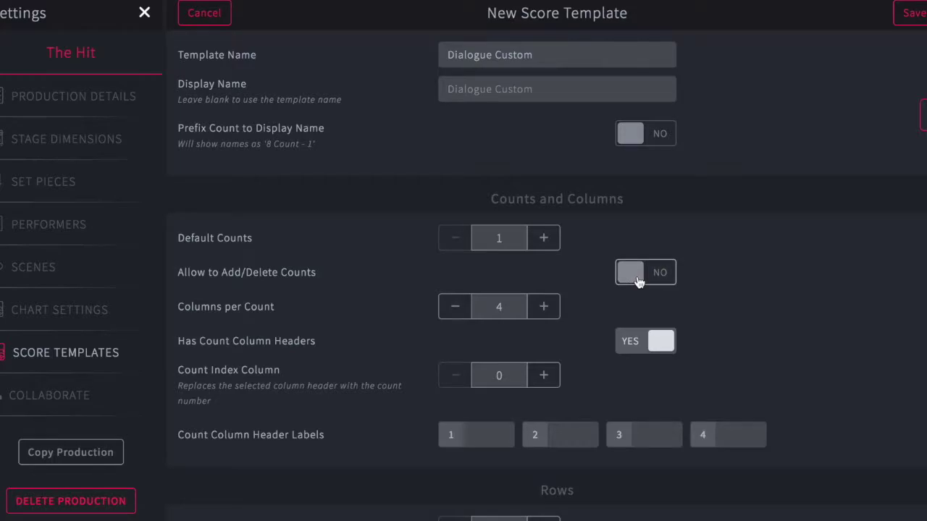
pyautogui.click(544, 307)
pyautogui.click(544, 307)
pyautogui.click(545, 307)
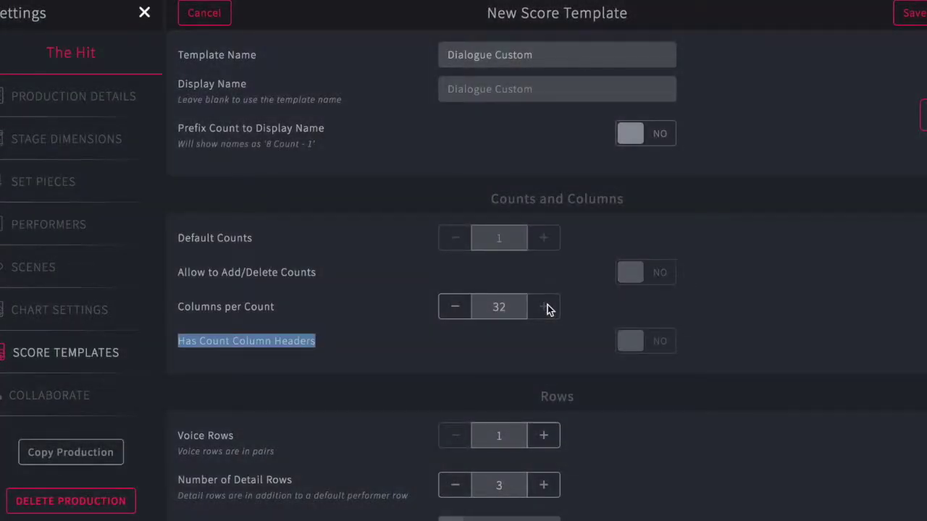
pyautogui.scroll(-3, 609, 325)
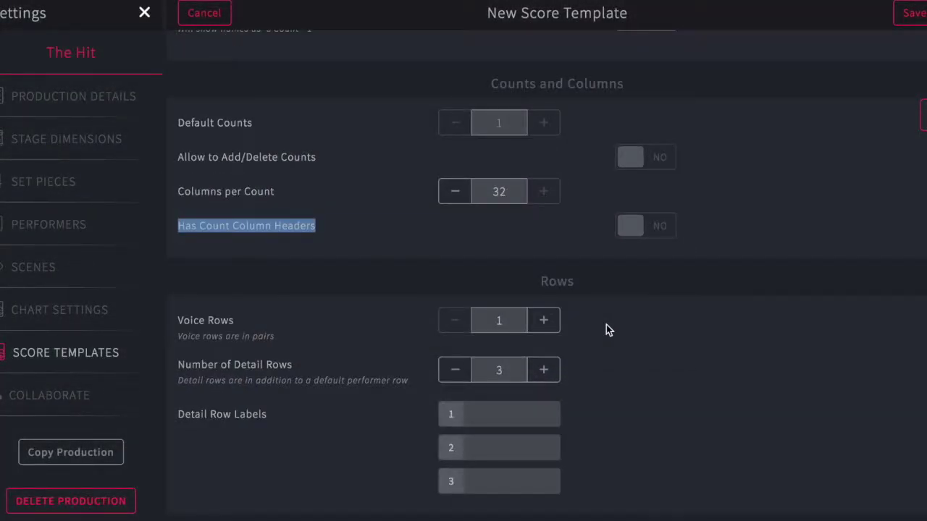
# Give Dialogue Custom 2 detail rows, Action: and Direction:, save it, and start another template.
pyautogui.click(505, 370)
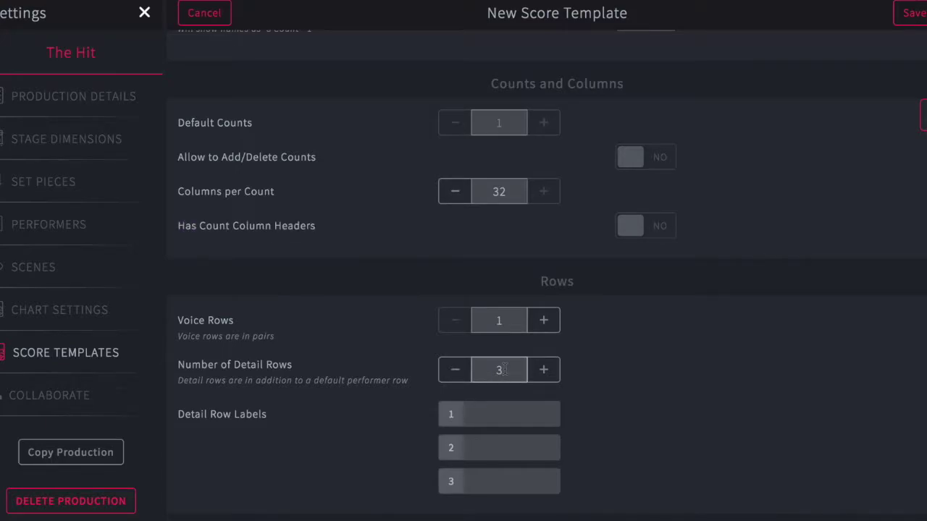
pyautogui.press('BackSpace')
pyautogui.write('2')
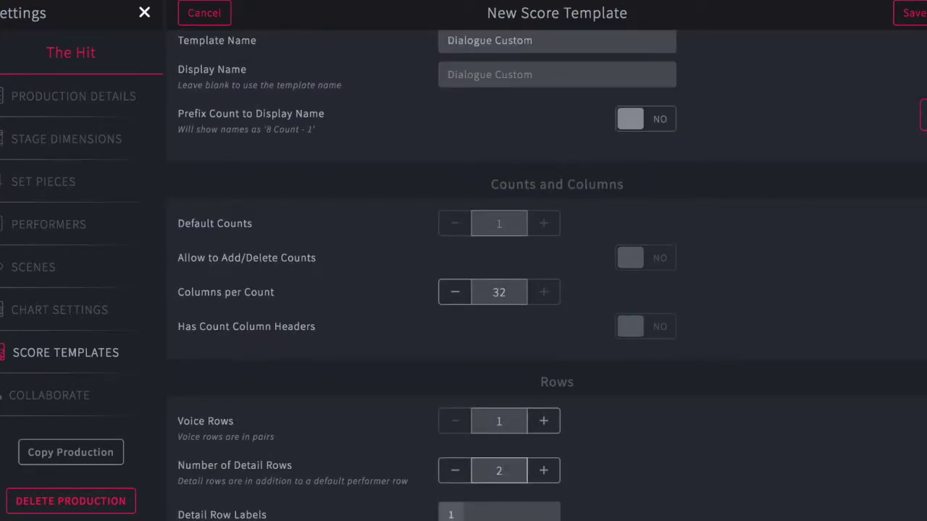
pyautogui.scroll(-2, 492, 420)
pyautogui.click(497, 447)
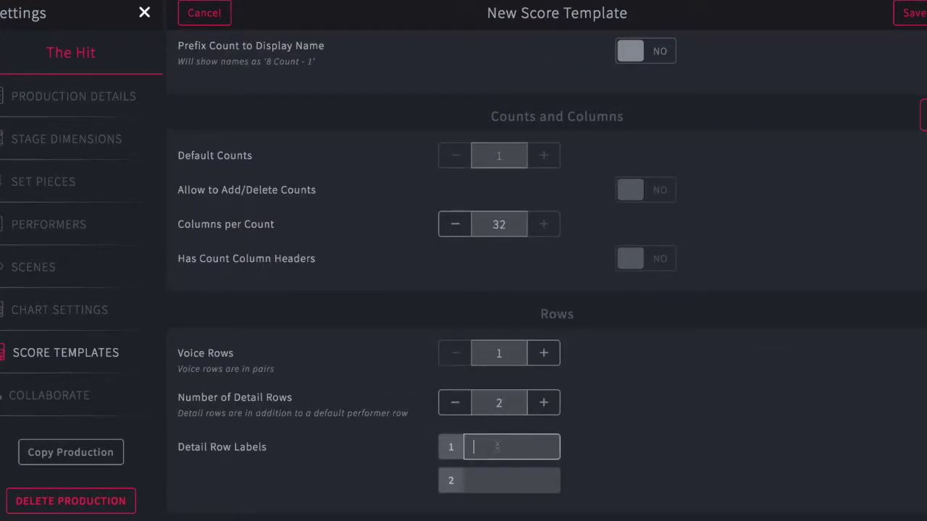
pyautogui.write('Action:')
pyautogui.click(511, 480)
pyautogui.write('Direction')
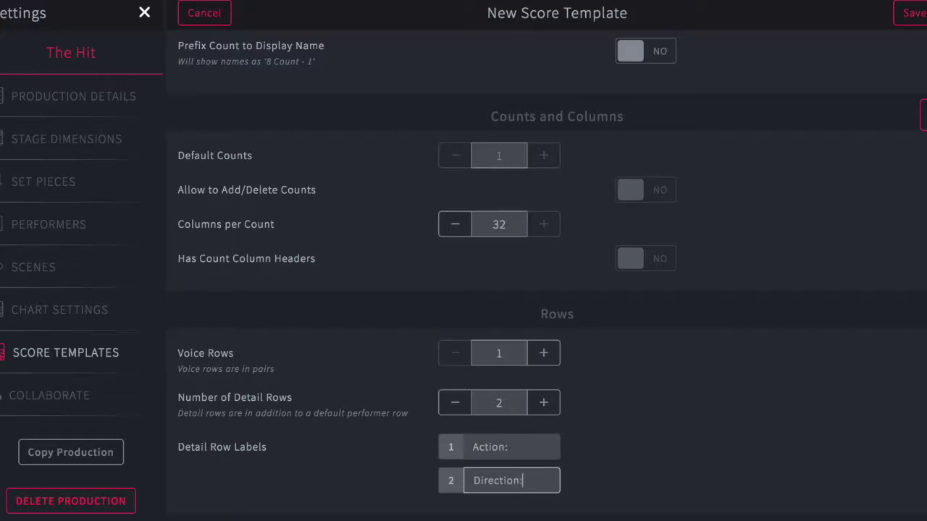
pyautogui.click(910, 13)
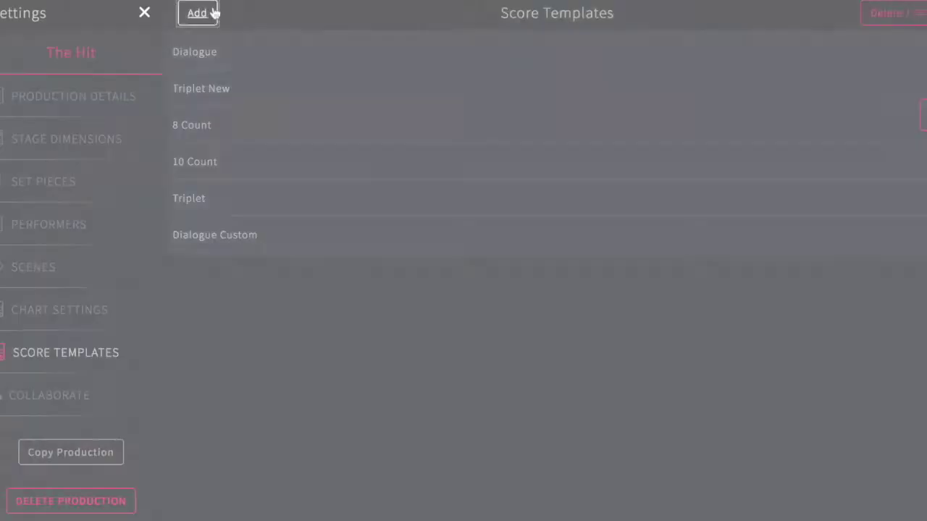
pyautogui.click(197, 13)
# Name the new template 8 Count Custom and prefix the count onto its display name.
pyautogui.write('8 Count Custom')
pyautogui.click(556, 88)
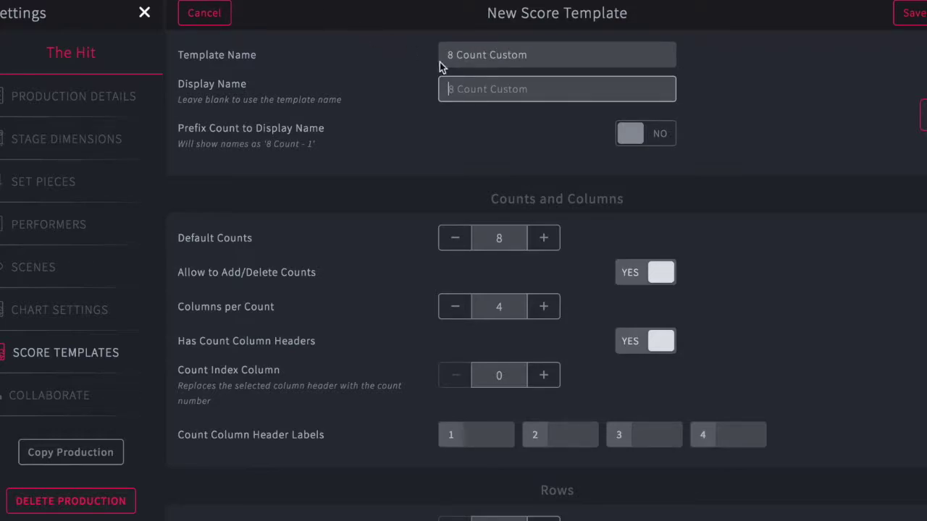
pyautogui.click(656, 139)
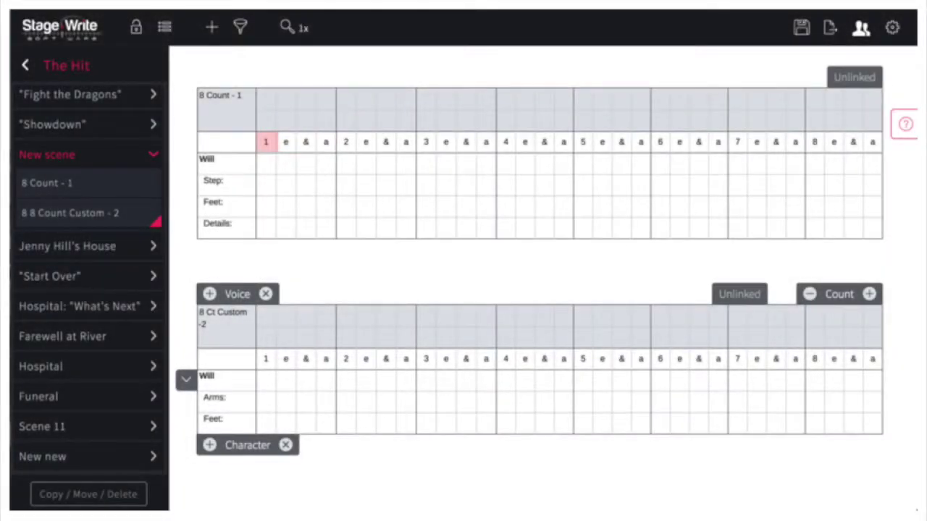
pyautogui.click(285, 142)
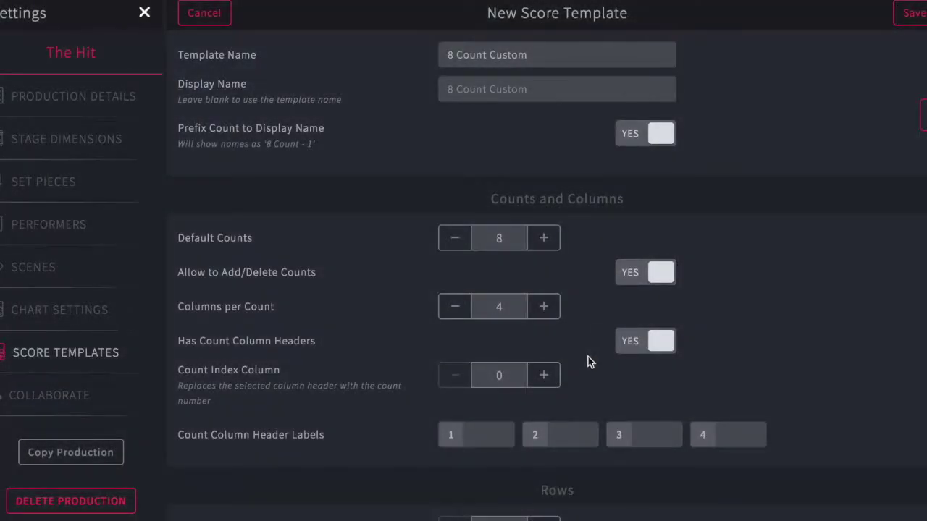
# Raise the Count Index Column so the count number (n) appears in the header labels.
pyautogui.scroll(-3, 590, 362)
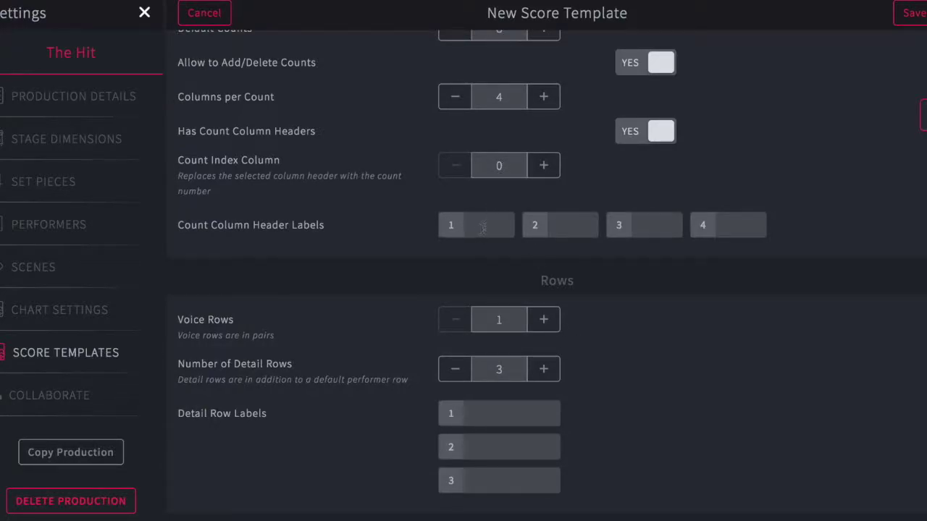
pyautogui.click(543, 165)
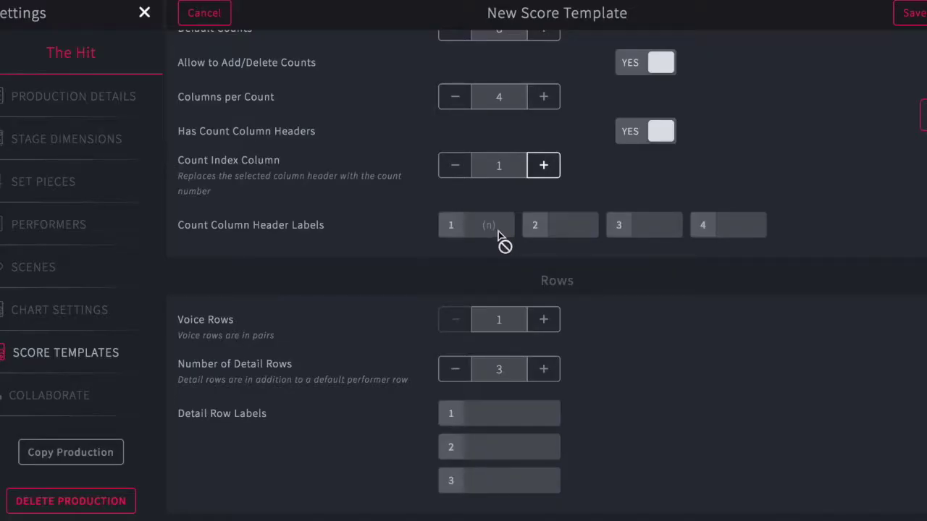
pyautogui.click(543, 165)
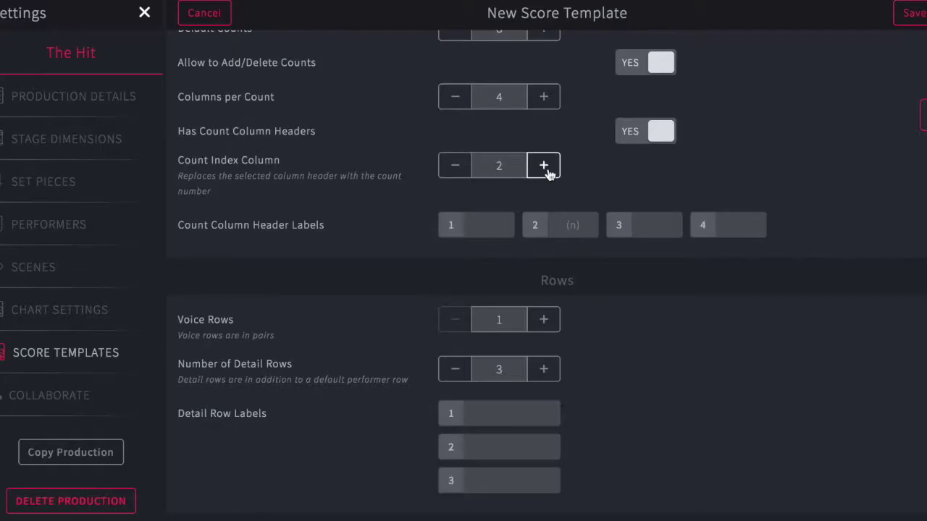
# Preview the count number in the later header columns, then return Count Index Column to 1.
pyautogui.click(543, 165)
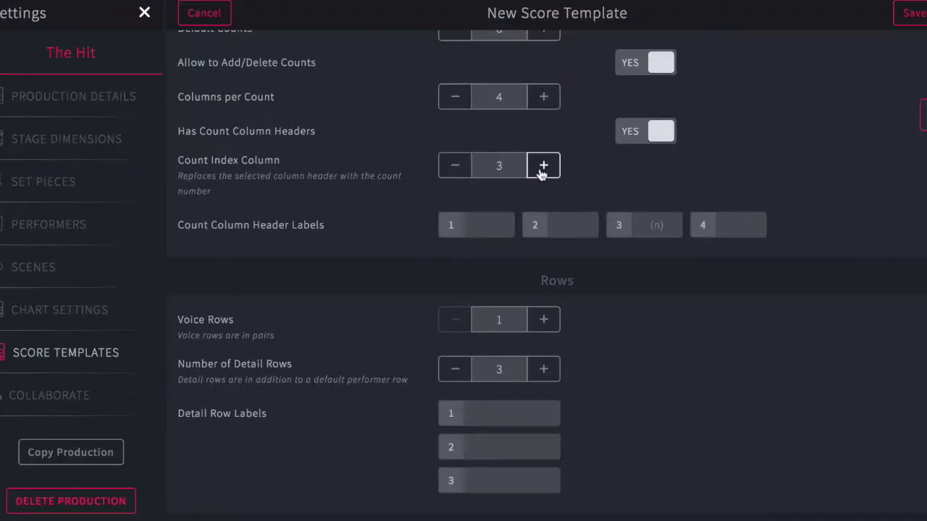
pyautogui.click(542, 167)
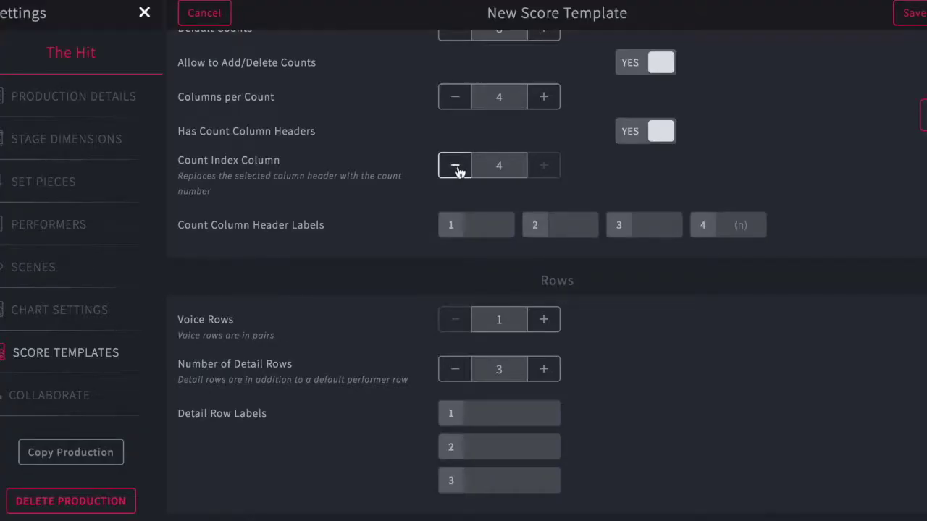
pyautogui.click(455, 167)
pyautogui.click(455, 166)
# Enter e, & and a as the second to fourth column header labels.
pyautogui.click(578, 230)
pyautogui.click(650, 225)
pyautogui.write('&')
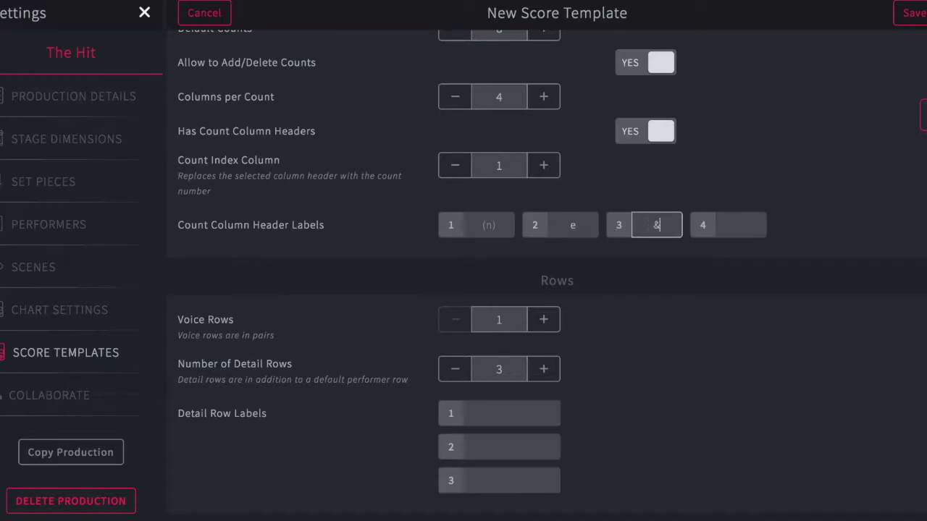
pyautogui.click(750, 224)
pyautogui.write('a')
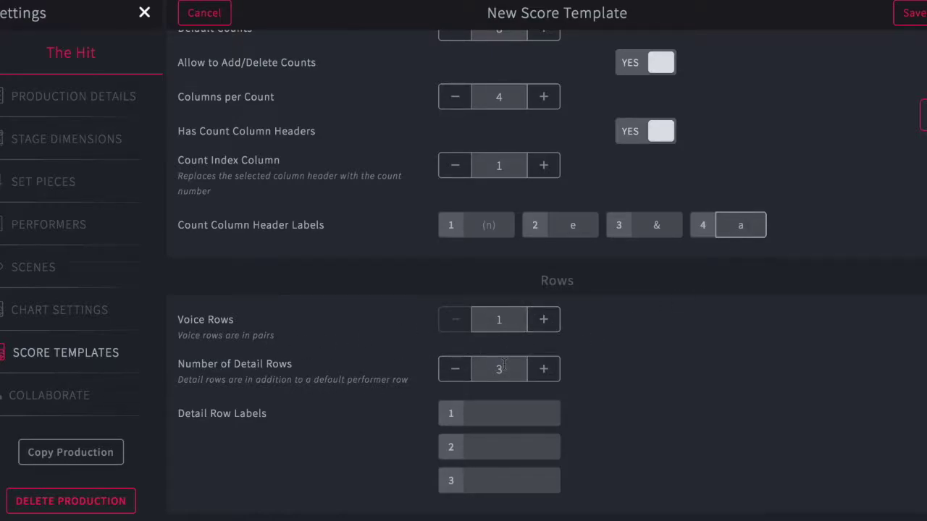
# Reduce detail rows to 2, label them Arms: and Feet:, and save 8 Count Custom.
pyautogui.click(456, 371)
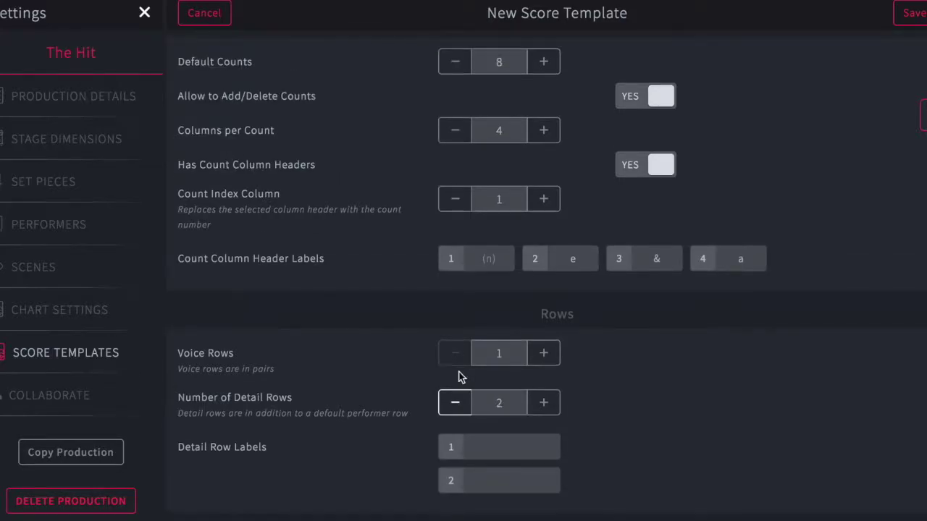
pyautogui.click(496, 443)
pyautogui.write('Arms:')
pyautogui.press('Tab')
pyautogui.write('Feet')
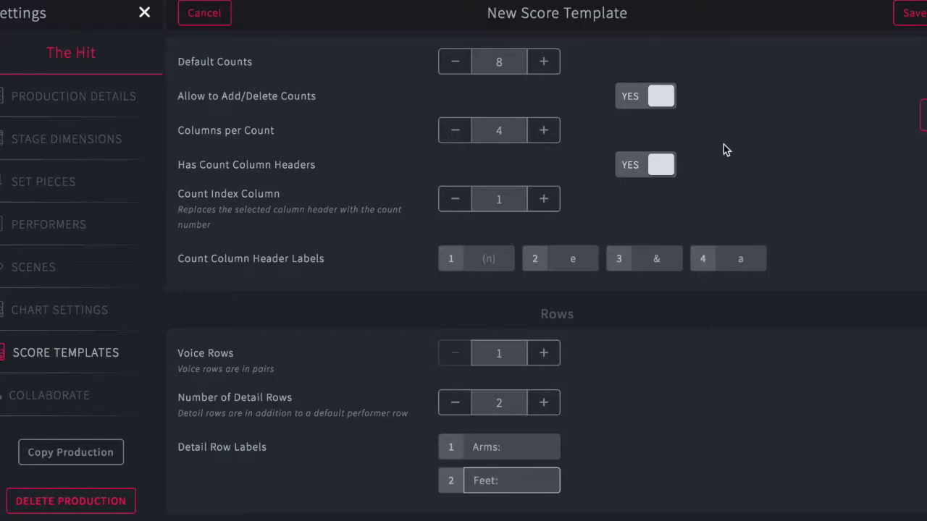
pyautogui.click(914, 13)
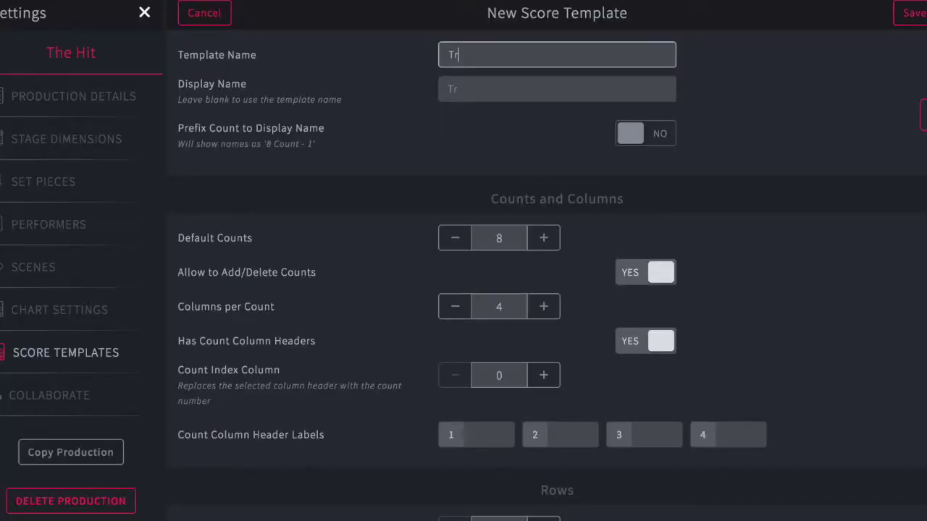
# Name the template Triplet Custom, turn on count prefix, and set 3 columns per count.
pyautogui.write('iplet Custom')
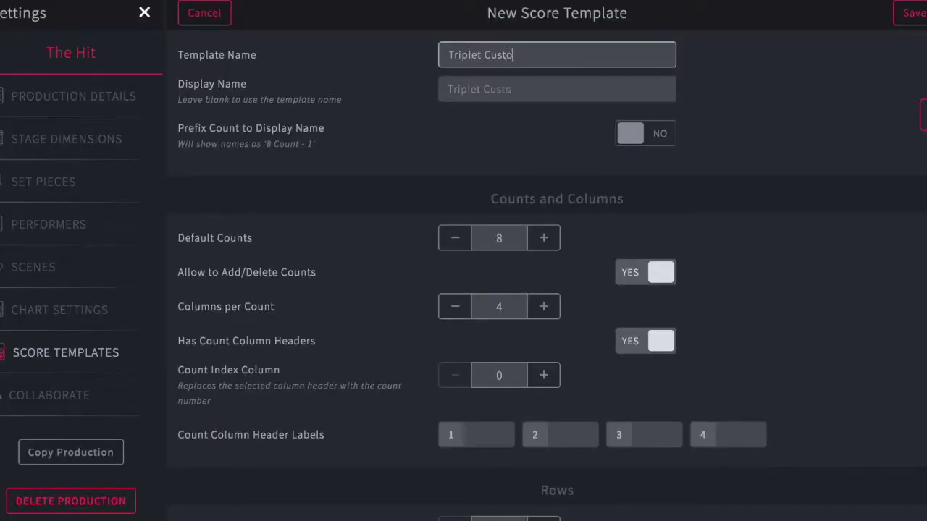
pyautogui.click(669, 129)
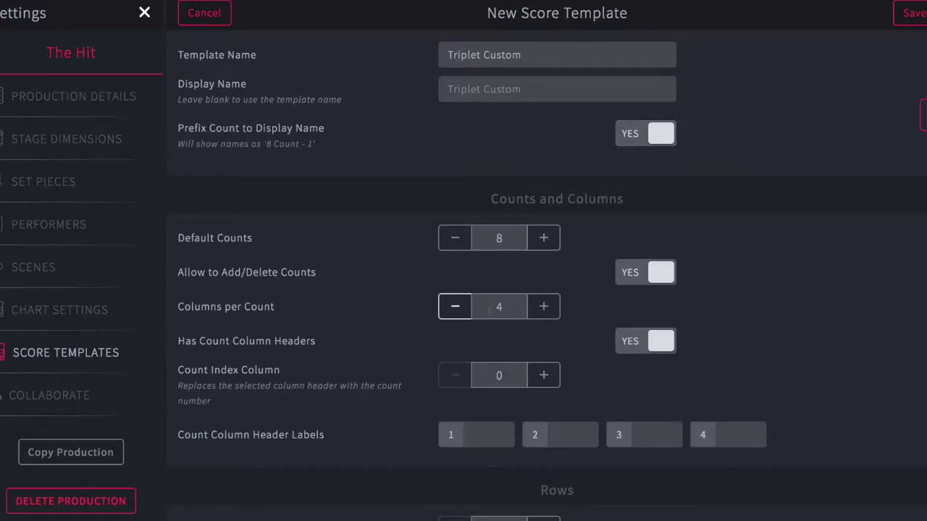
pyautogui.click(455, 308)
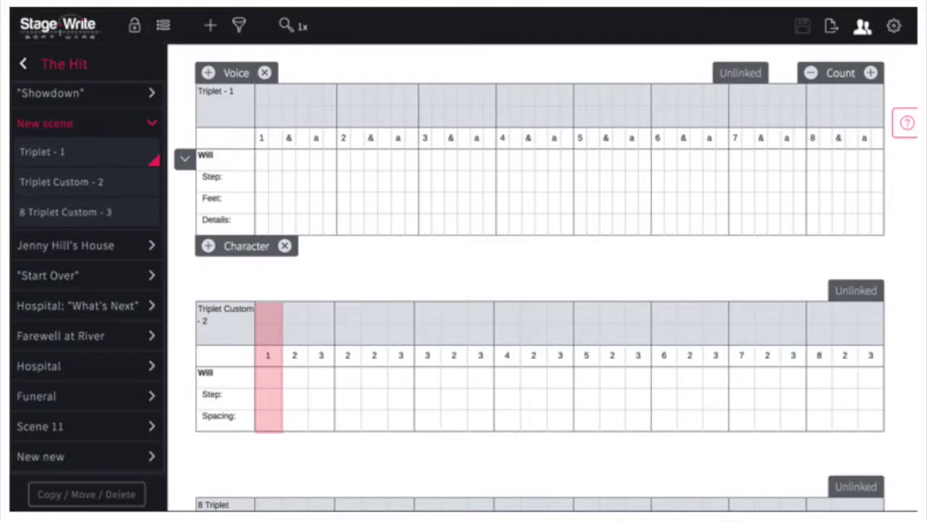
# Shift the count number through the columns, settling Count Index Column at 1.
pyautogui.click(294, 391)
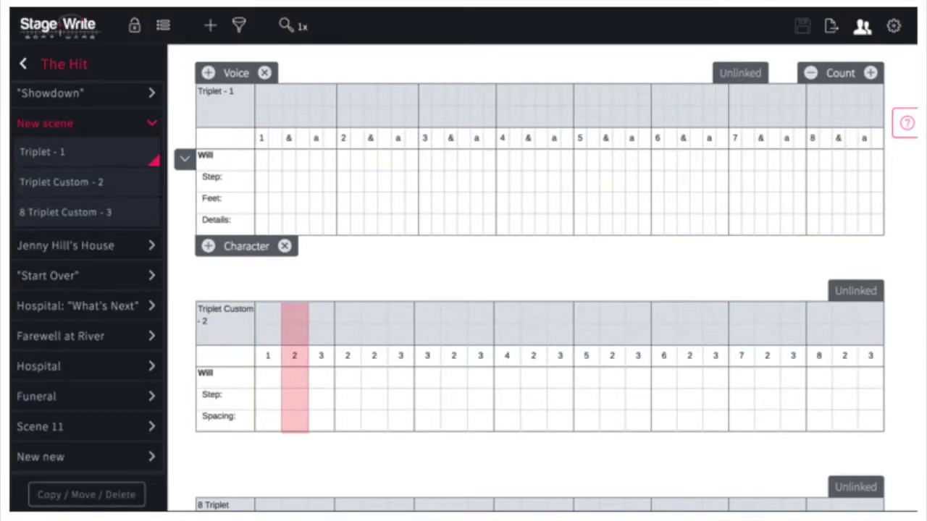
pyautogui.click(321, 391)
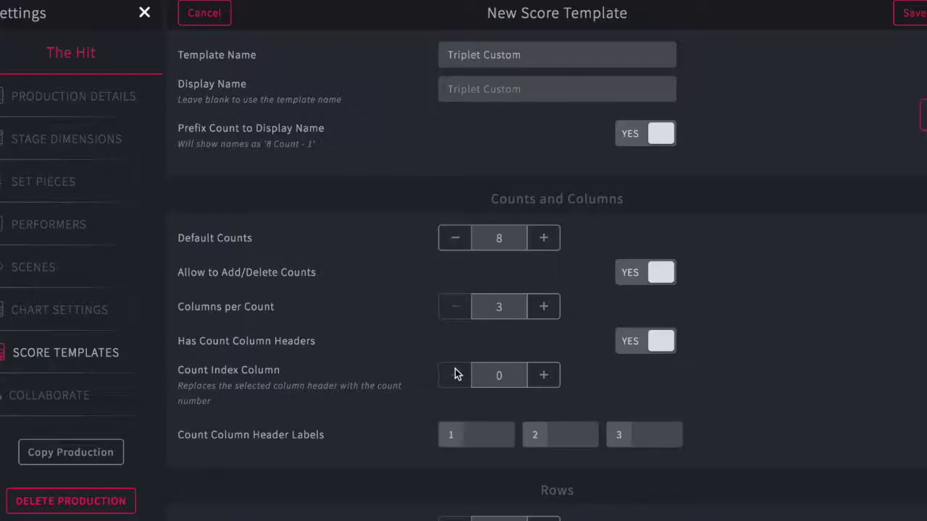
pyautogui.click(543, 375)
# Enter 2 and 3 as header labels and raise the detail rows to 4.
pyautogui.click(568, 434)
pyautogui.press('Tab')
pyautogui.write('3')
pyautogui.scroll(-5, 554, 393)
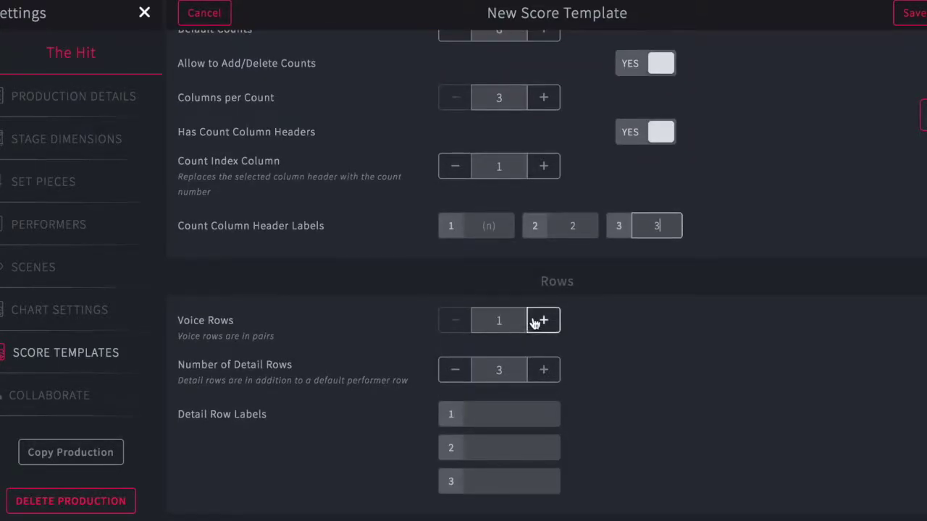
pyautogui.click(542, 370)
# Label the detail rows Step:, Feet:, Arms:, Direction: and save Triplet Custom.
pyautogui.click(517, 410)
pyautogui.write('Step:')
pyautogui.press('Tab')
pyautogui.write('Feet:')
pyautogui.press('Tab')
pyautogui.write('Arsm')
pyautogui.press('BackSpace')
pyautogui.press('BackSpace')
pyautogui.write('ms:')
pyautogui.press('Tab')
pyautogui.write('Dir')
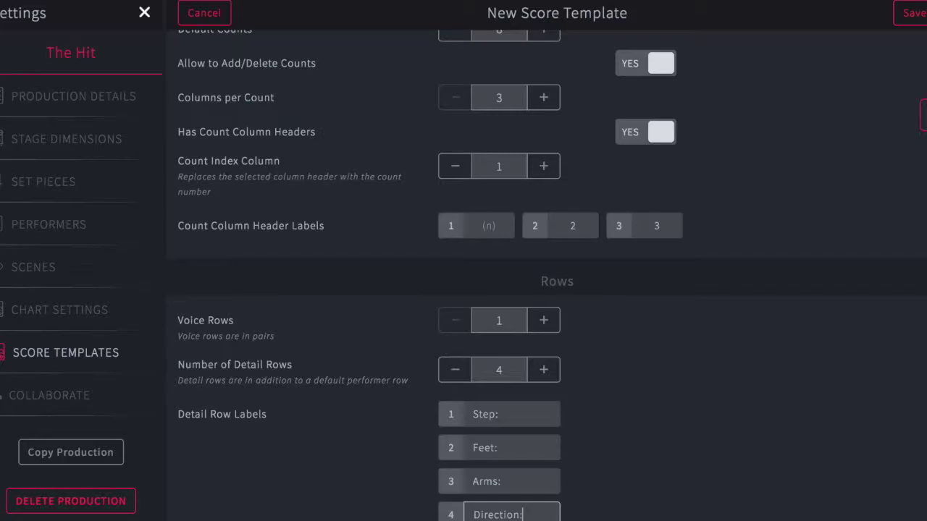
pyautogui.click(910, 12)
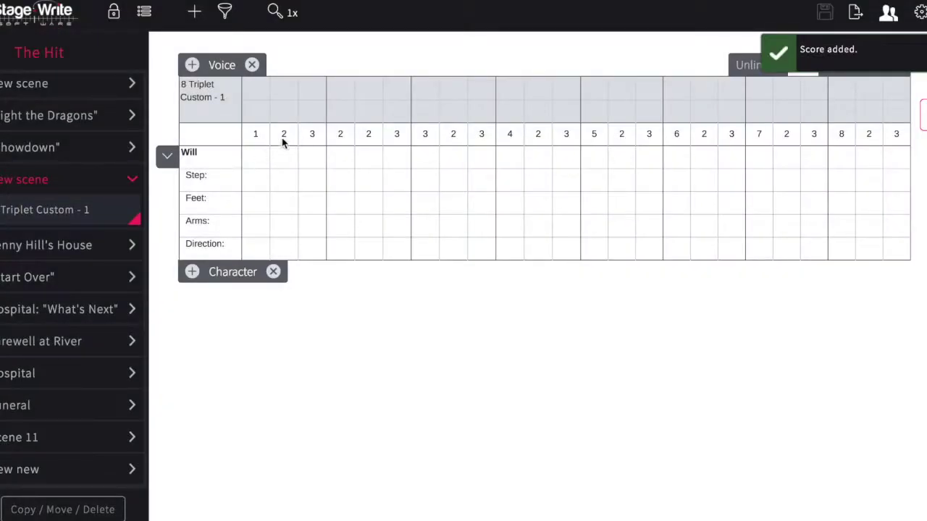